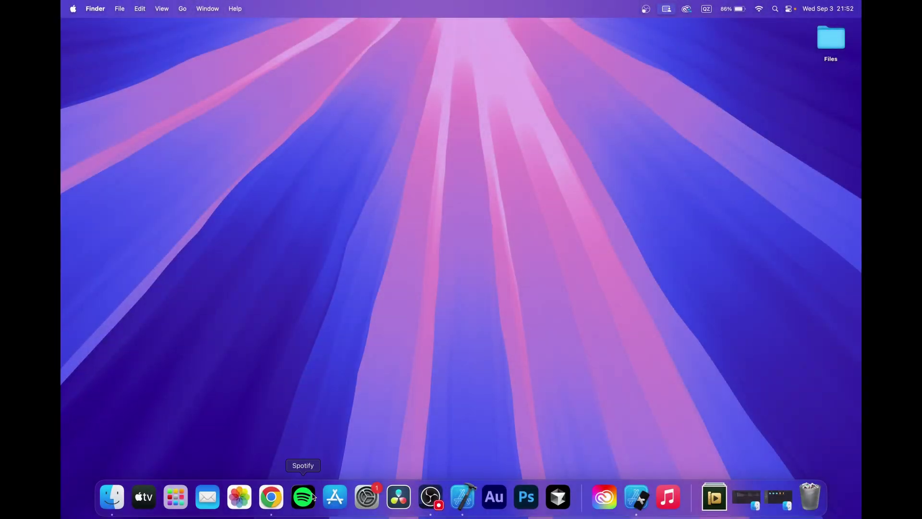
Step: Search the App Store for 'xcode' and open the Xcode product page
{"action": "left_click", "coordinate": [335, 496]}
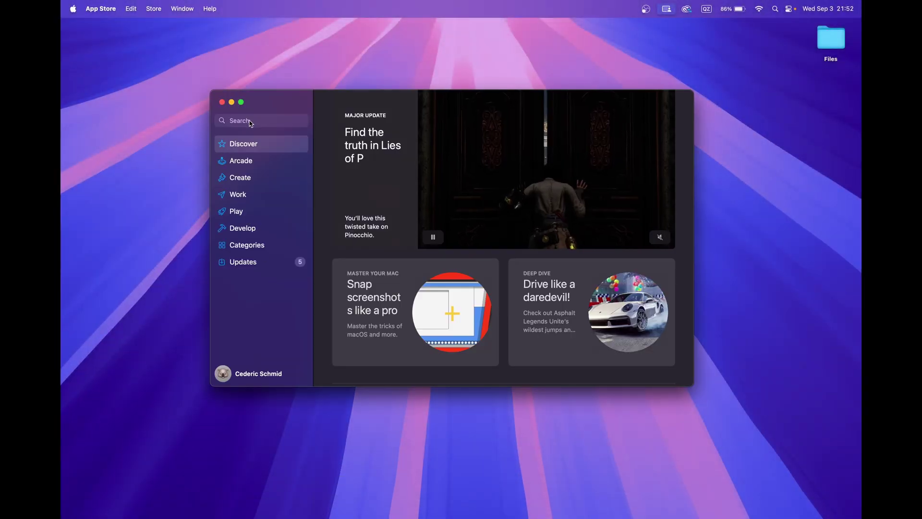
{"action": "left_click", "coordinate": [250, 121]}
{"action": "type", "text": "xcode"}
{"action": "key", "text": "Return"}
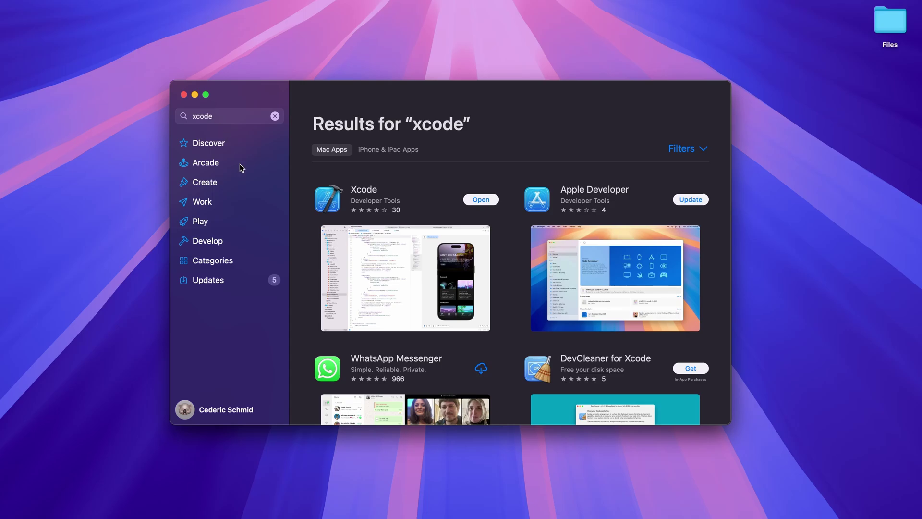
{"action": "left_click", "coordinate": [332, 208]}
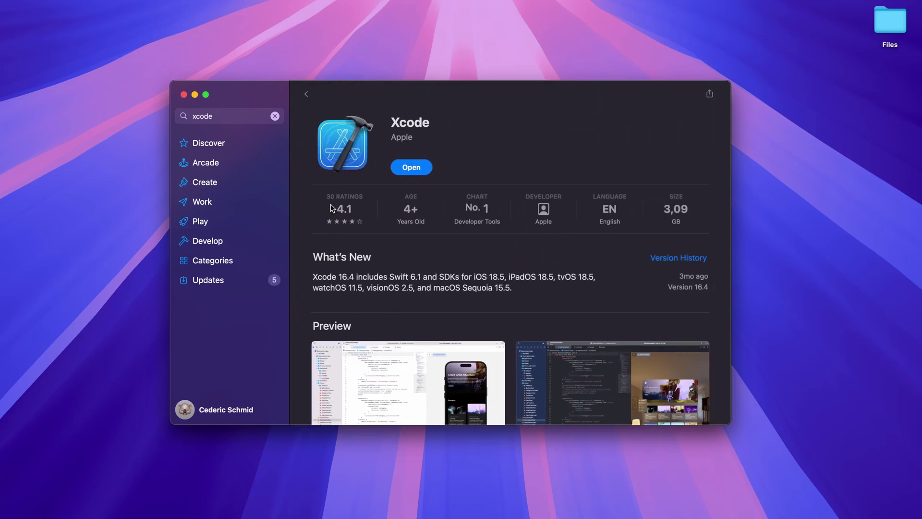
{"action": "scroll", "coordinate": [308, 175], "scroll_direction": "down", "scroll_amount": 5}
{"action": "scroll", "coordinate": [308, 174], "scroll_direction": "up", "scroll_amount": 5}
Step: Launch Xcode from its store page, close App Store, and open the recent Video Size Calculator Pro project
{"action": "left_click", "coordinate": [410, 172]}
{"action": "left_click", "coordinate": [184, 95]}
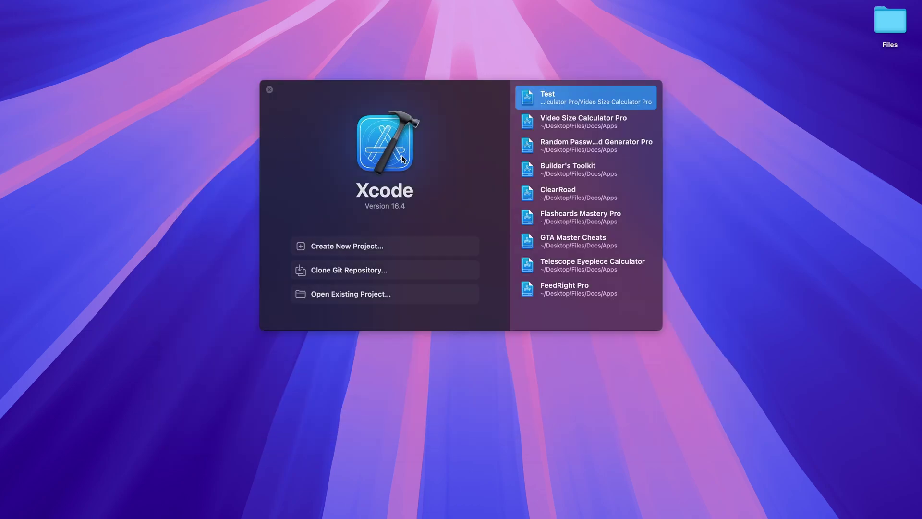
{"action": "left_click", "coordinate": [523, 125]}
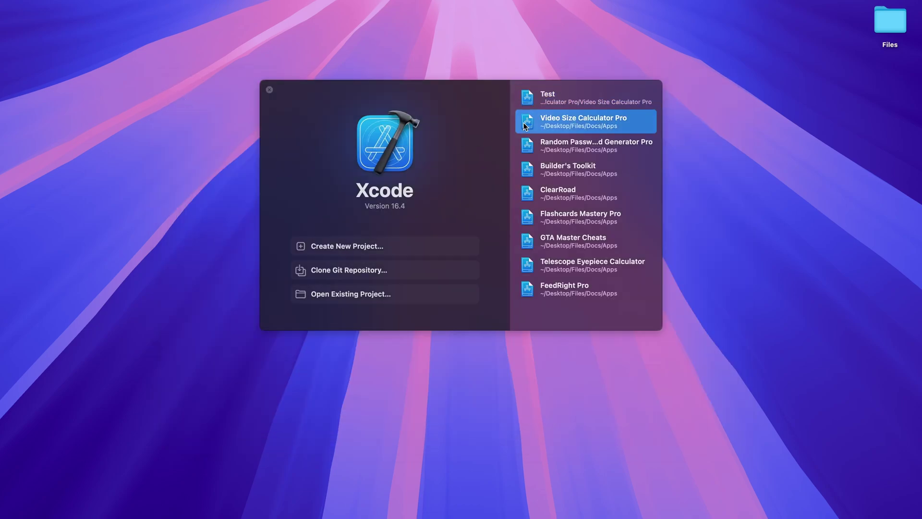
{"action": "double_click", "coordinate": [562, 125]}
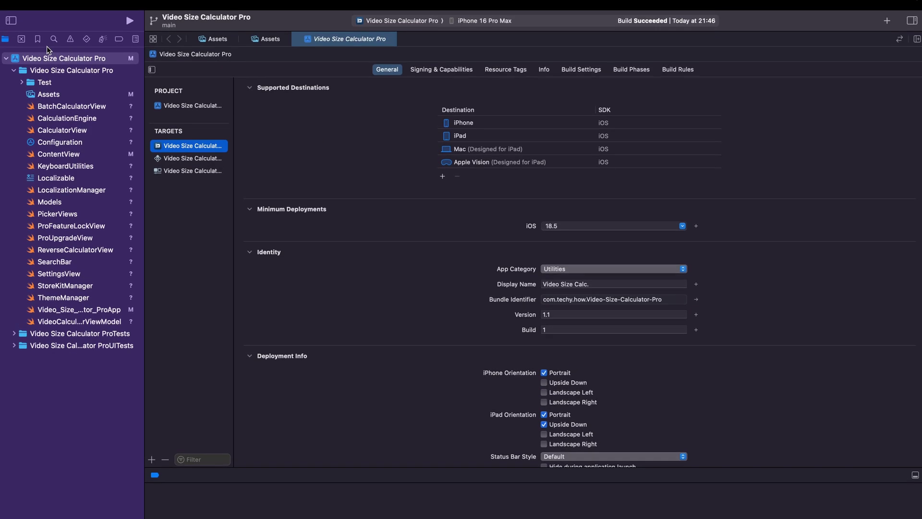
{"action": "left_click", "coordinate": [32, 6]}
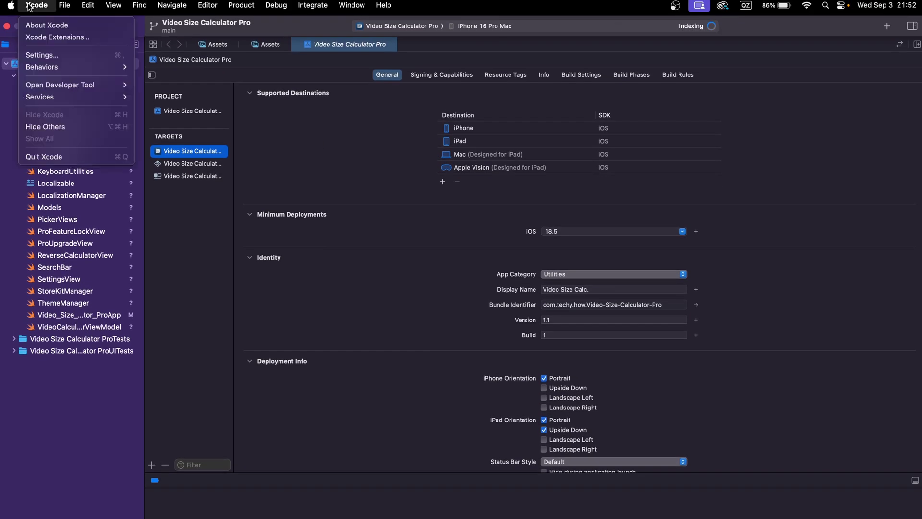
{"action": "left_click", "coordinate": [42, 54]}
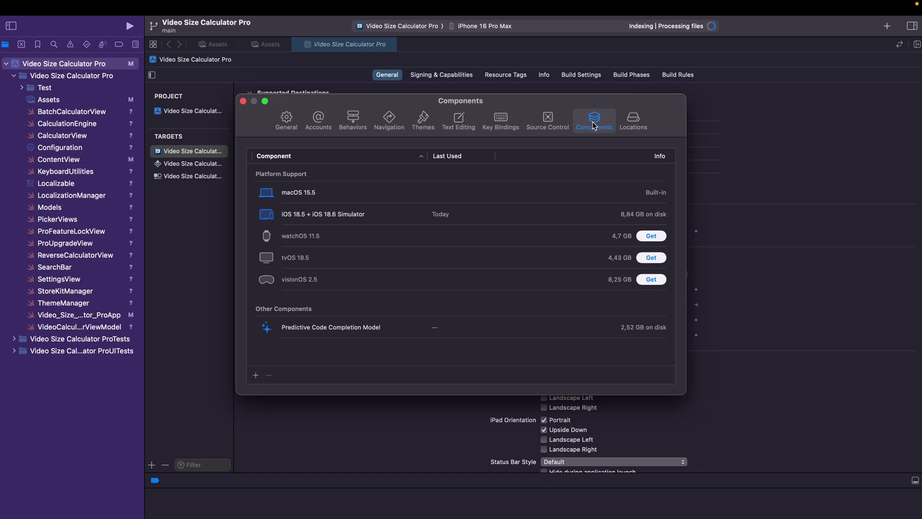
Step: Close the settings window, start Simulator via Xcode > Open Developer Tool, and hide Finder
{"action": "mouse_move", "coordinate": [461, 215]}
{"action": "left_click", "coordinate": [244, 102]}
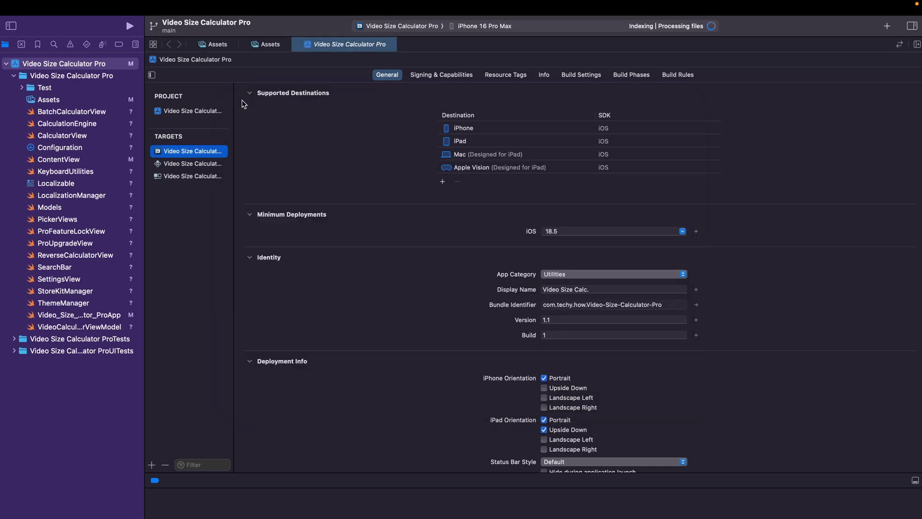
{"action": "left_click", "coordinate": [261, 125]}
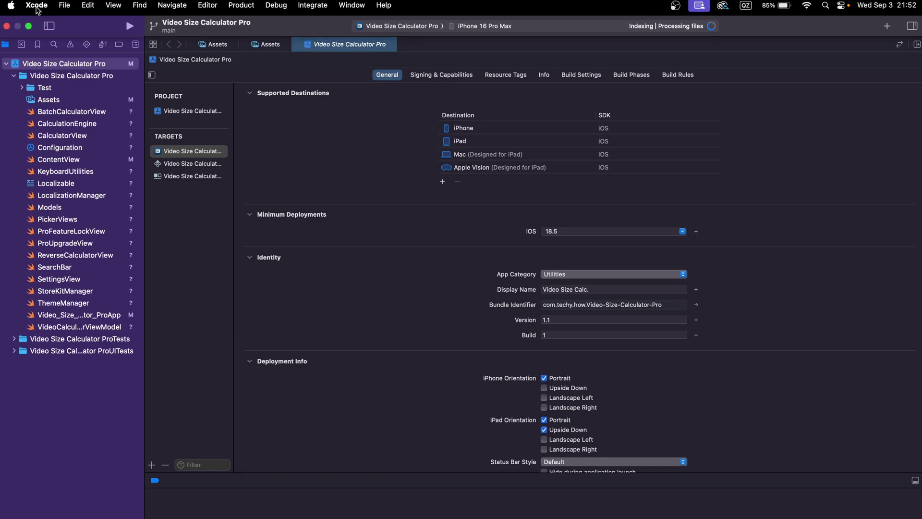
{"action": "left_click", "coordinate": [37, 10]}
{"action": "mouse_move", "coordinate": [60, 85]}
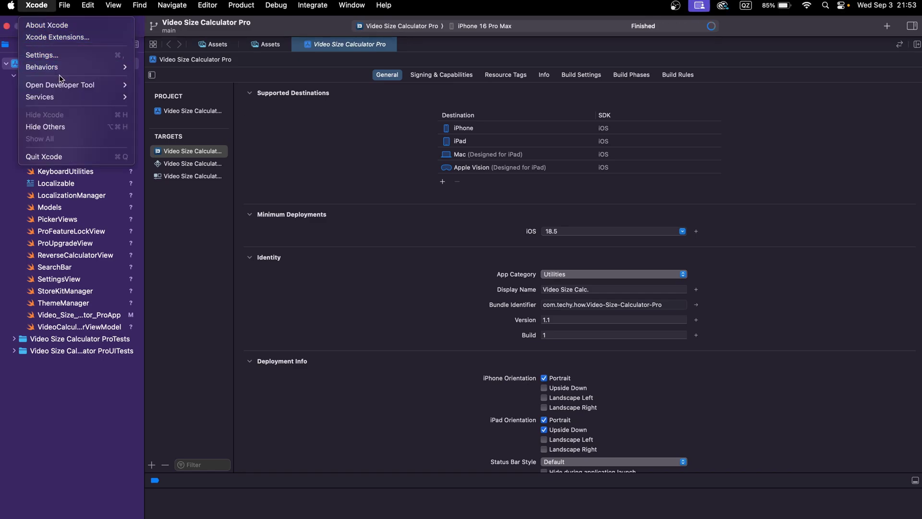
{"action": "left_click", "coordinate": [162, 96]}
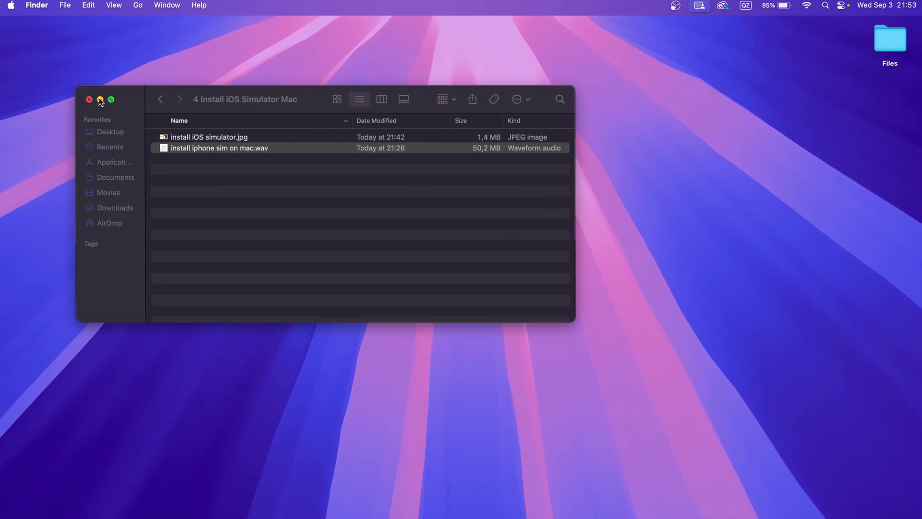
{"action": "left_click", "coordinate": [99, 99]}
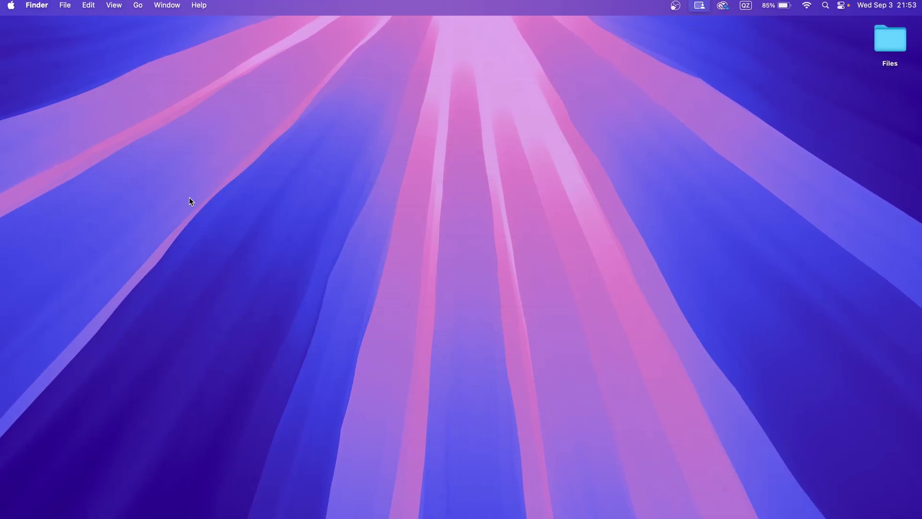
Step: Boot the iPhone 16 Pro Max device from File > Open Simulator
{"action": "left_click", "coordinate": [617, 501]}
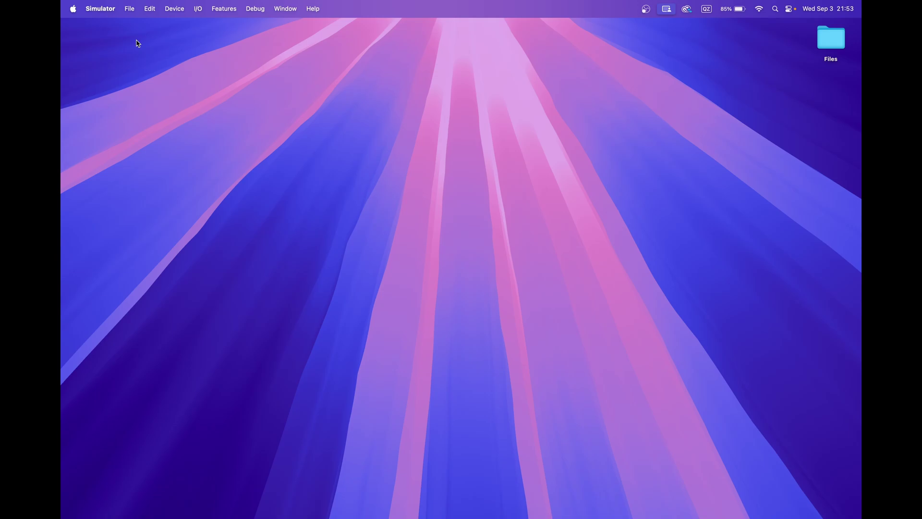
{"action": "left_click", "coordinate": [134, 9]}
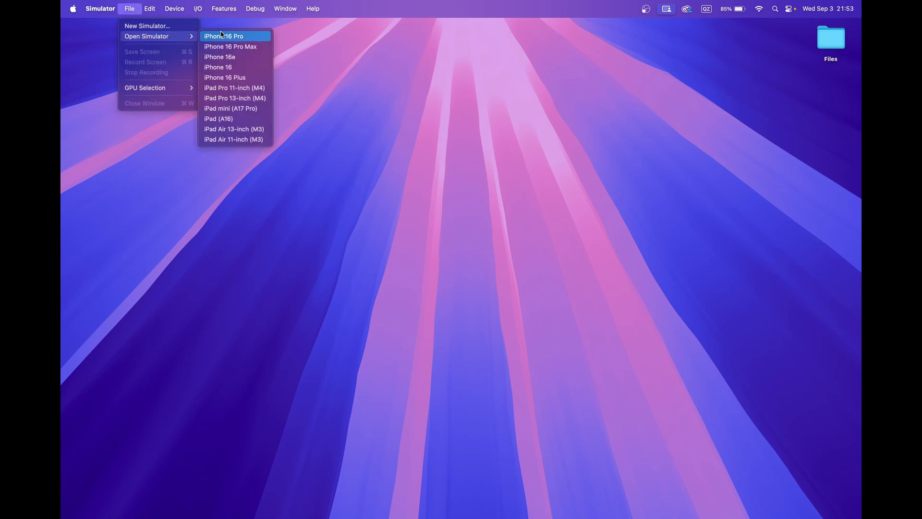
{"action": "mouse_move", "coordinate": [147, 36]}
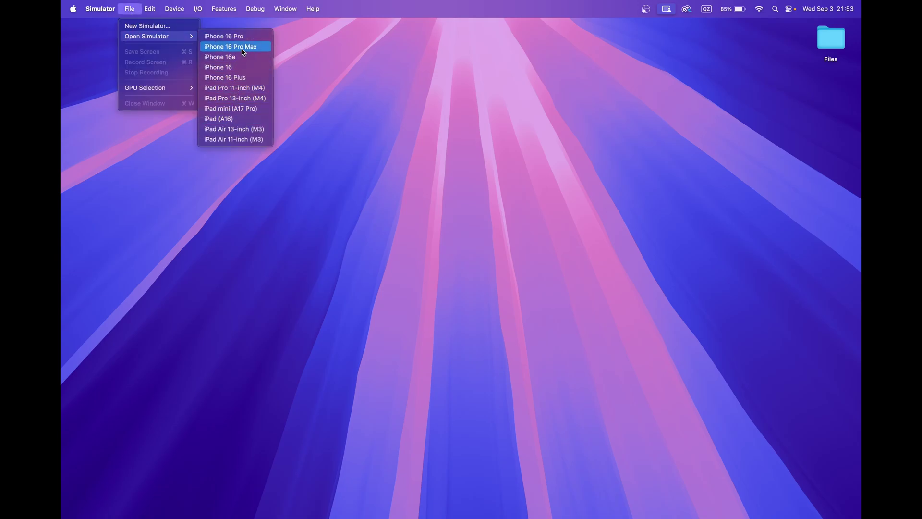
{"action": "left_click", "coordinate": [235, 46]}
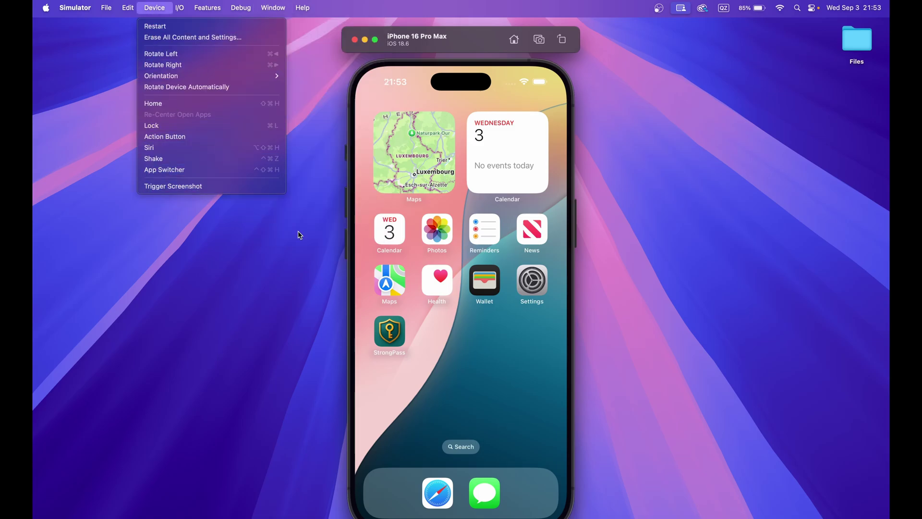
Step: Swipe between home screen pages, run StrongPass, then swipe it into the app switcher
{"action": "left_click", "coordinate": [480, 367]}
{"action": "left_click_drag", "start_coordinate": [480, 367], "coordinate": [375, 341]}
{"action": "left_click_drag", "start_coordinate": [392, 297], "coordinate": [493, 306]}
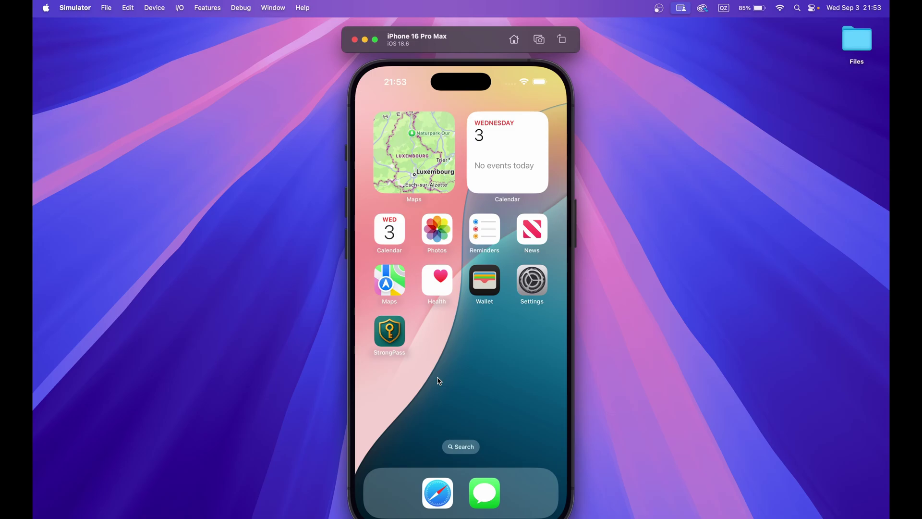
{"action": "left_click", "coordinate": [392, 339]}
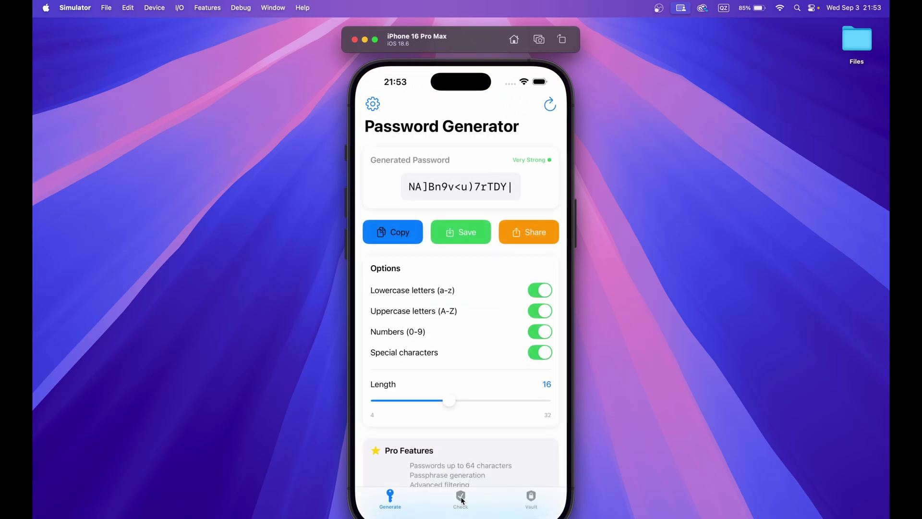
{"action": "left_click_drag", "start_coordinate": [461, 505], "coordinate": [449, 161]}
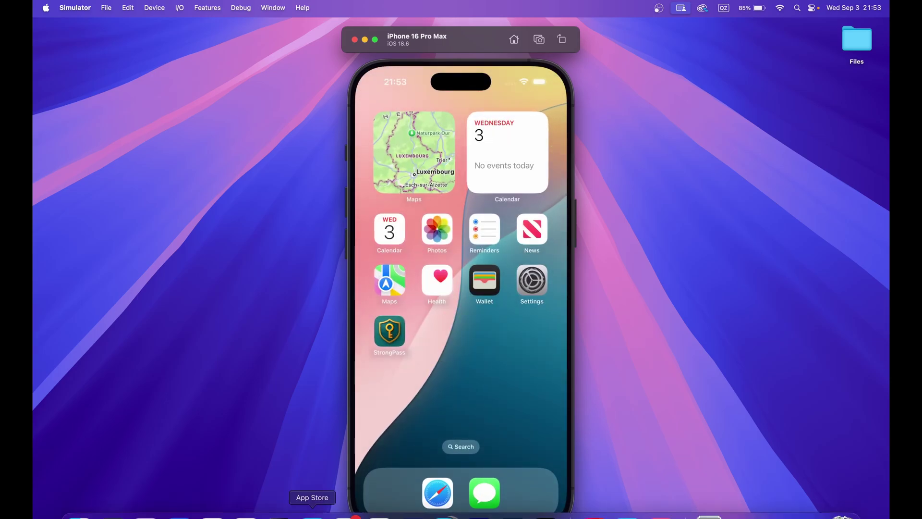
Step: Search the Mac App Store for 'iphone', close App Store and the simulator, then show Launchpad
{"action": "left_click", "coordinate": [313, 510]}
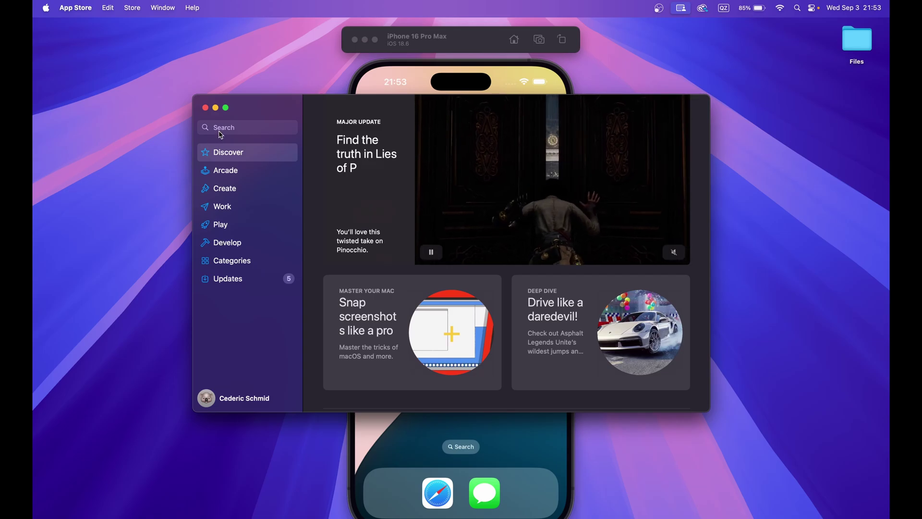
{"action": "left_click", "coordinate": [220, 128]}
{"action": "type", "text": "iphone"}
{"action": "key", "text": "Return"}
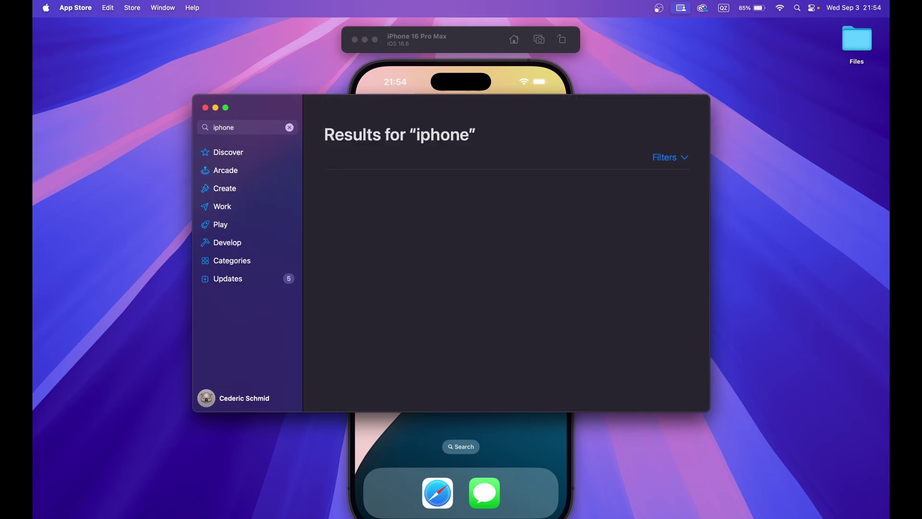
{"action": "scroll", "coordinate": [360, 259], "scroll_direction": "down", "scroll_amount": 5}
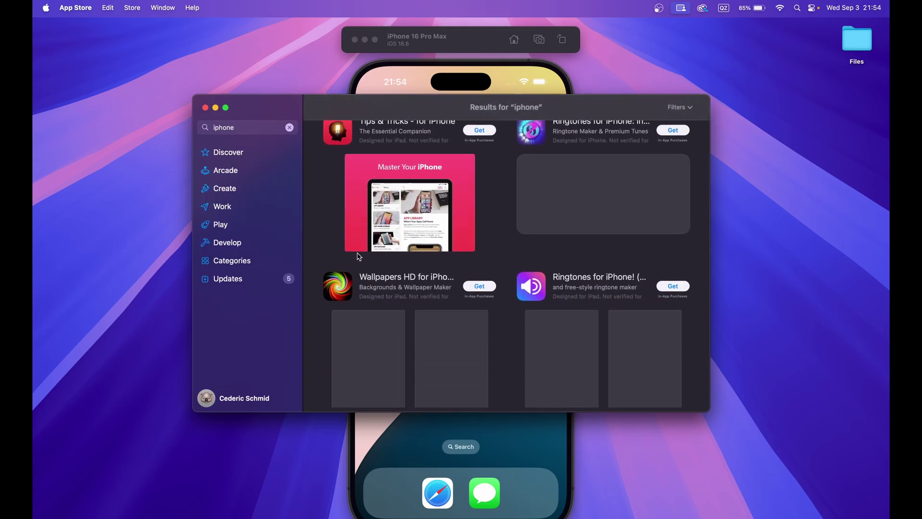
{"action": "left_click", "coordinate": [204, 107]}
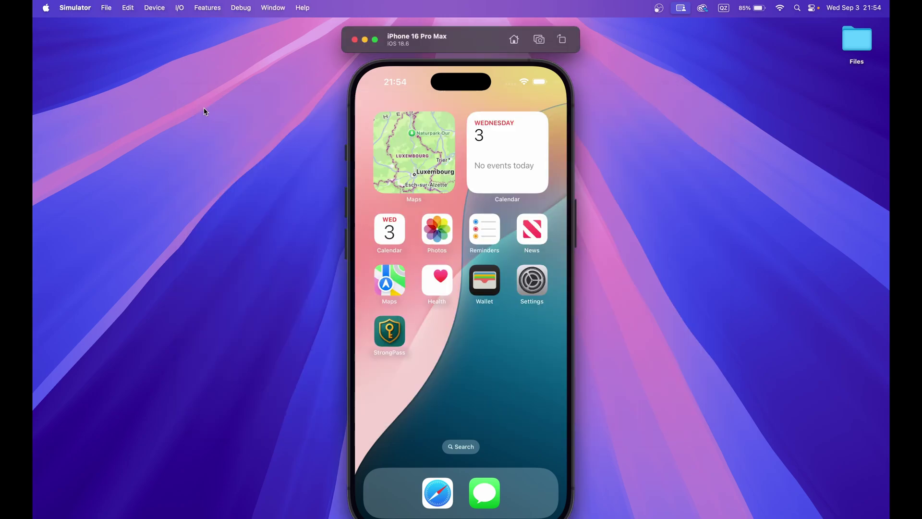
{"action": "left_click", "coordinate": [353, 39]}
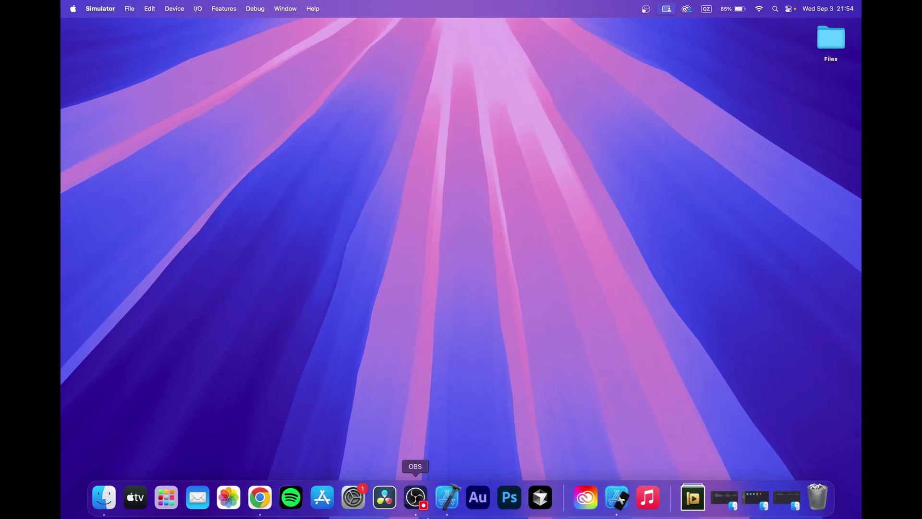
{"action": "key", "text": "F4"}
{"action": "scroll", "coordinate": [421, 380], "scroll_direction": "left", "scroll_amount": 3}
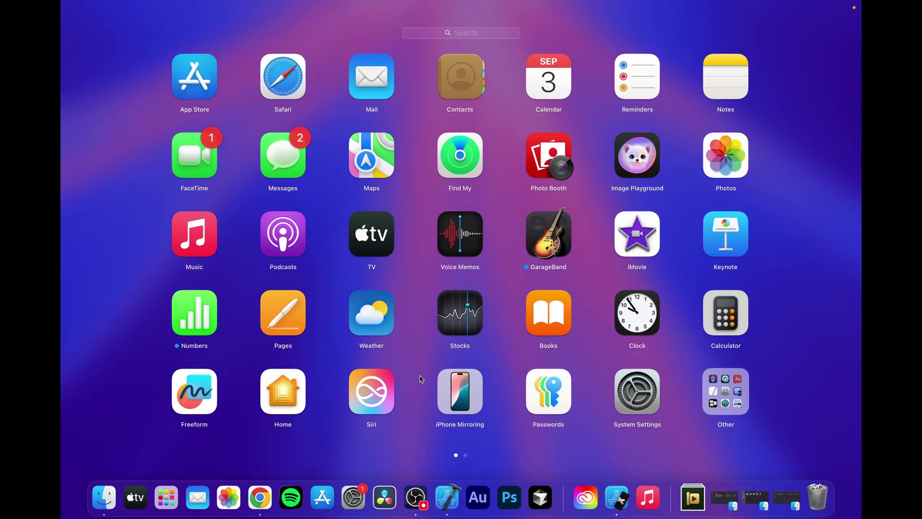
Step: Try iPhone Mirroring, dismiss its region-unavailable alert, and reopen Launchpad
{"action": "left_click", "coordinate": [452, 389]}
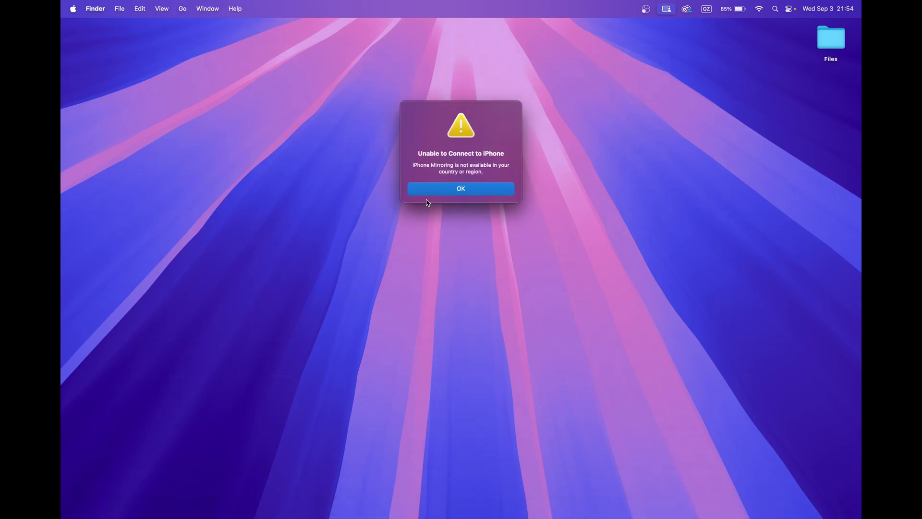
{"action": "left_click", "coordinate": [437, 192]}
{"action": "key", "text": "F4"}
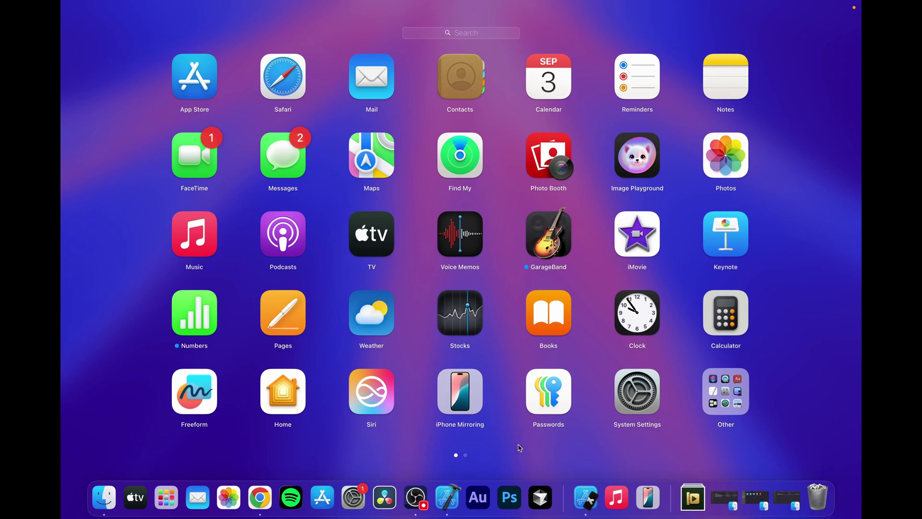
Step: Switch to the full-screen Video Size Calculator Pro project and review its run destinations
{"action": "left_click", "coordinate": [518, 447]}
{"action": "key", "text": "ctrl+Right"}
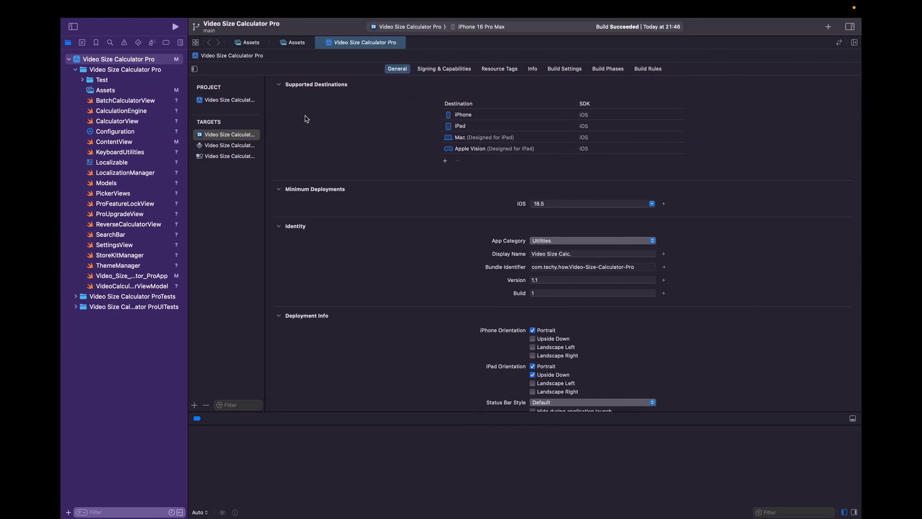
{"action": "left_click", "coordinate": [461, 27]}
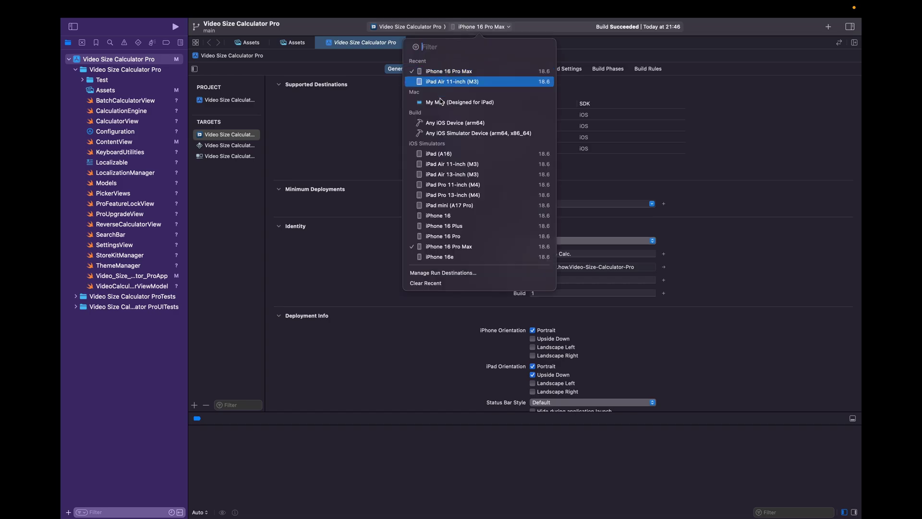
{"action": "key", "text": "ctrl+Left"}
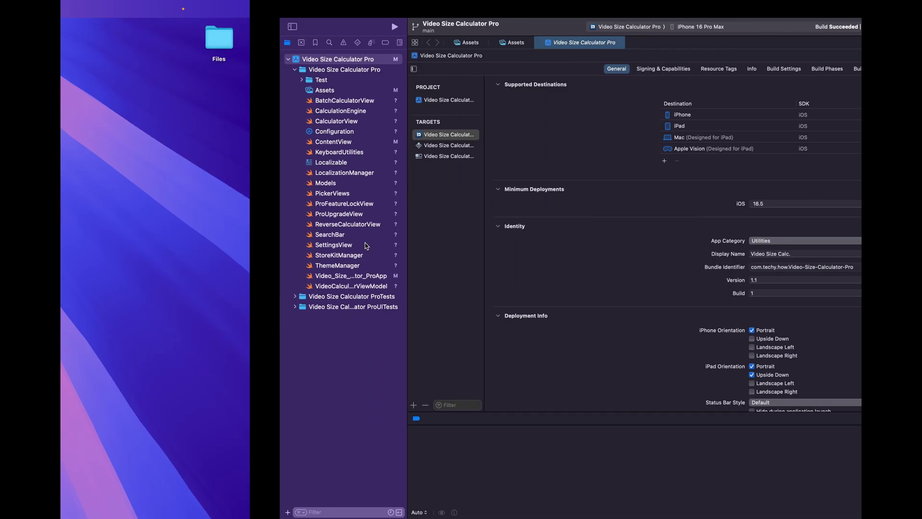